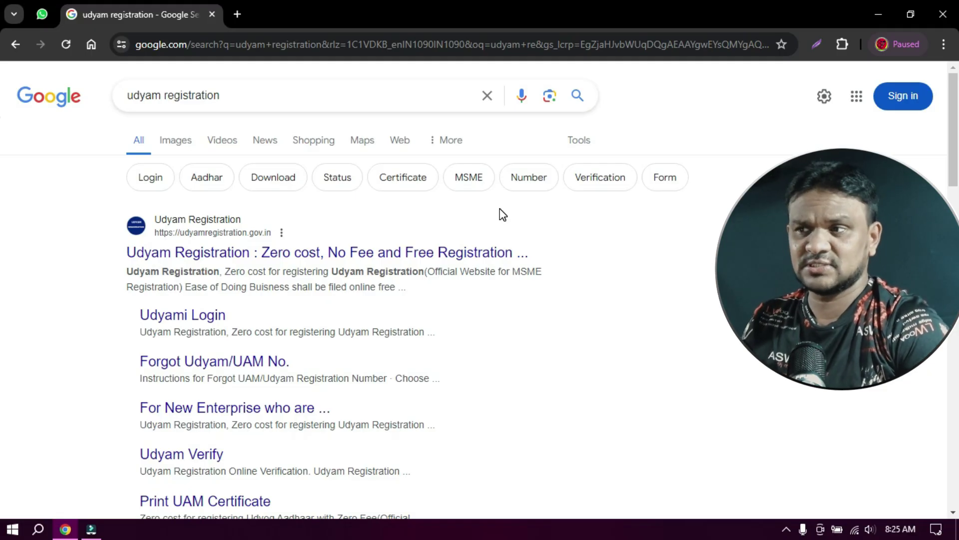
Step: Open the official Udyam Registration website from the search results and go to its Update/Cancel Udyam Registration login page
left_click(388, 256)
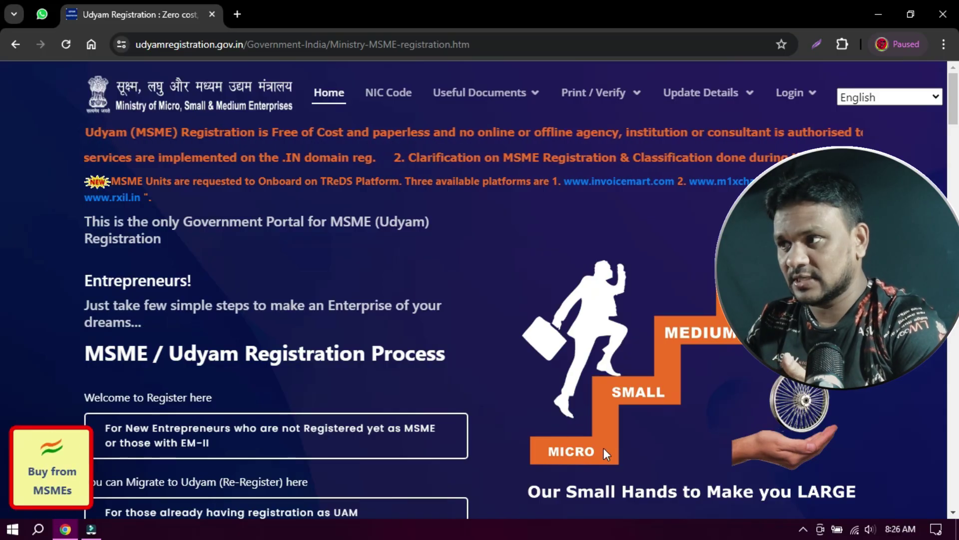
mouse_move(583, 106)
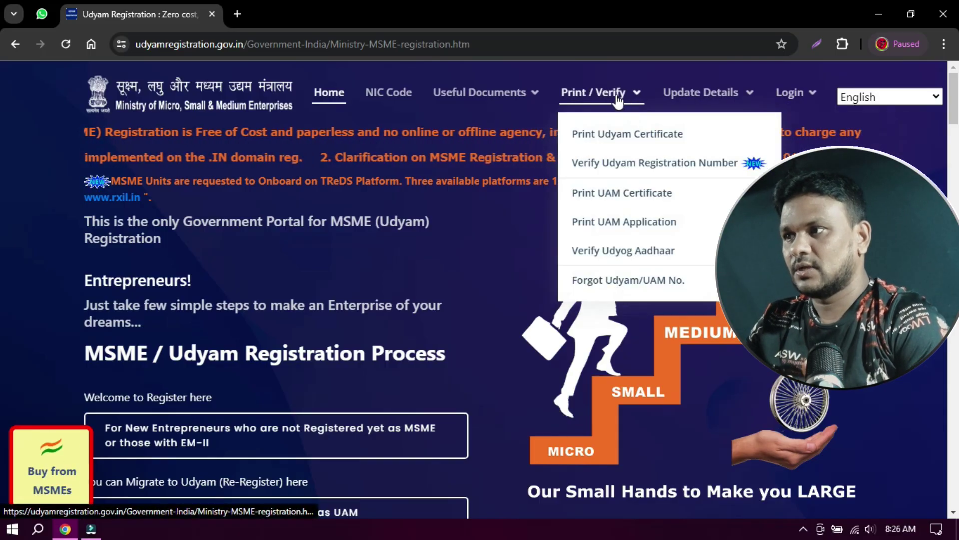
mouse_move(680, 99)
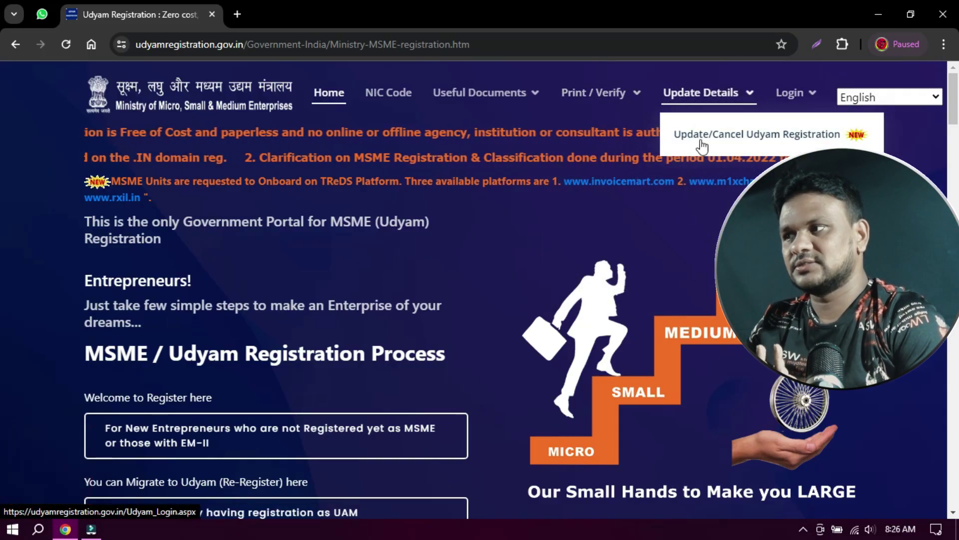
mouse_move(620, 103)
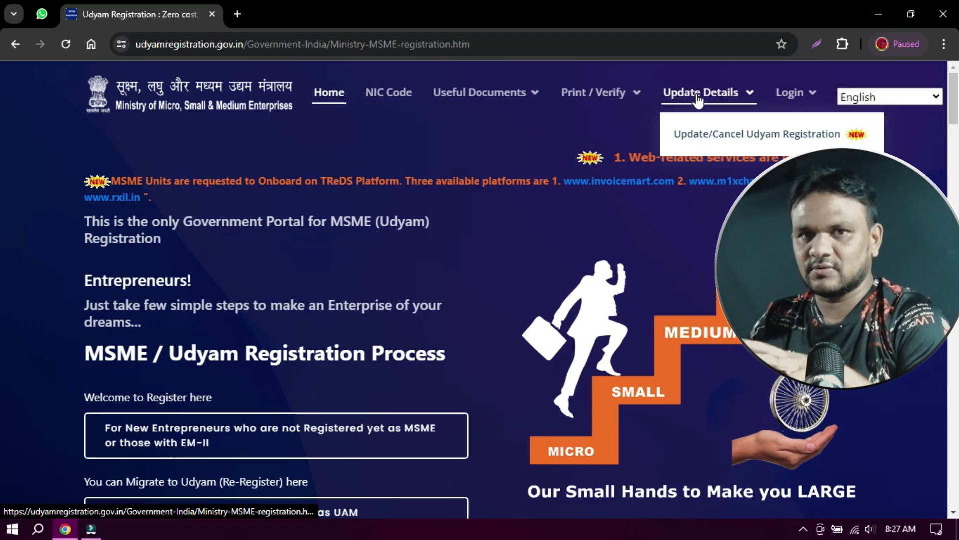
left_click(721, 143)
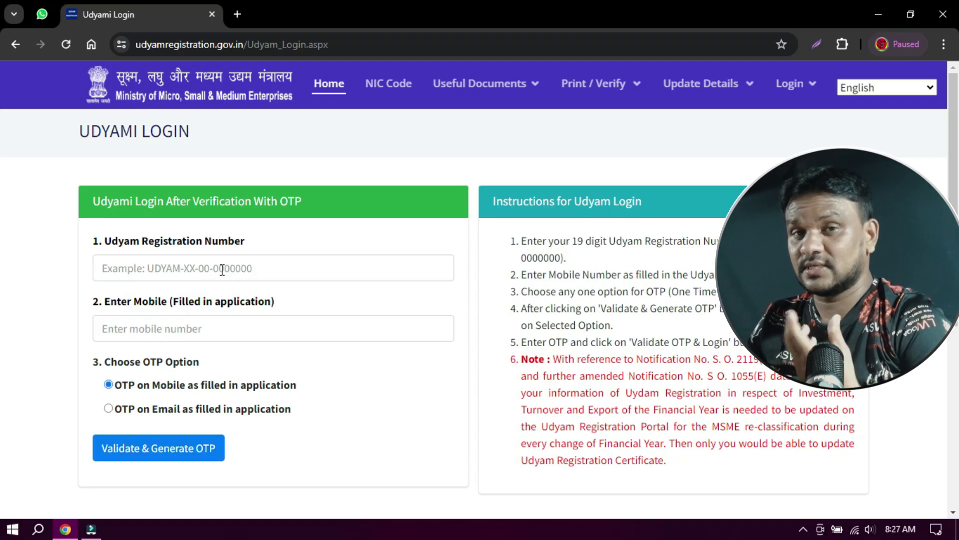
Step: View the Forgot Udyam/UAM No. recovery form and return to the Update/Cancel Udyam Registration login page
left_click(606, 84)
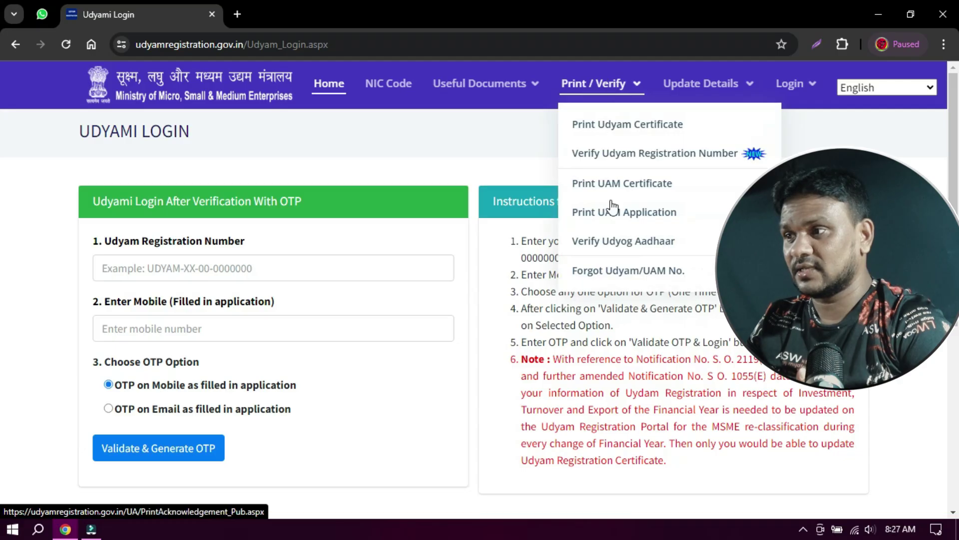
left_click(649, 274)
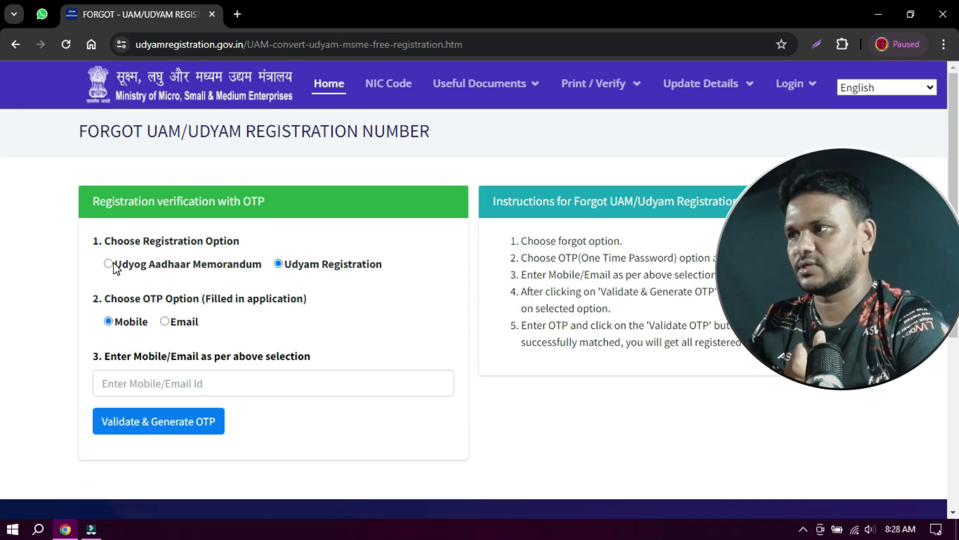
mouse_move(707, 84)
left_click(690, 125)
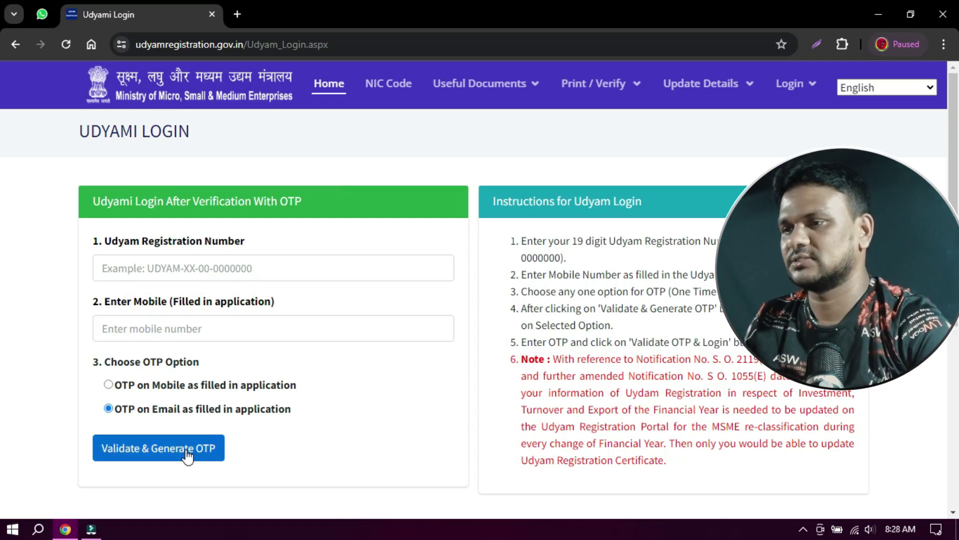
Step: Choose where the OTP is sent and log in to the Udyam registration account
left_click(195, 388)
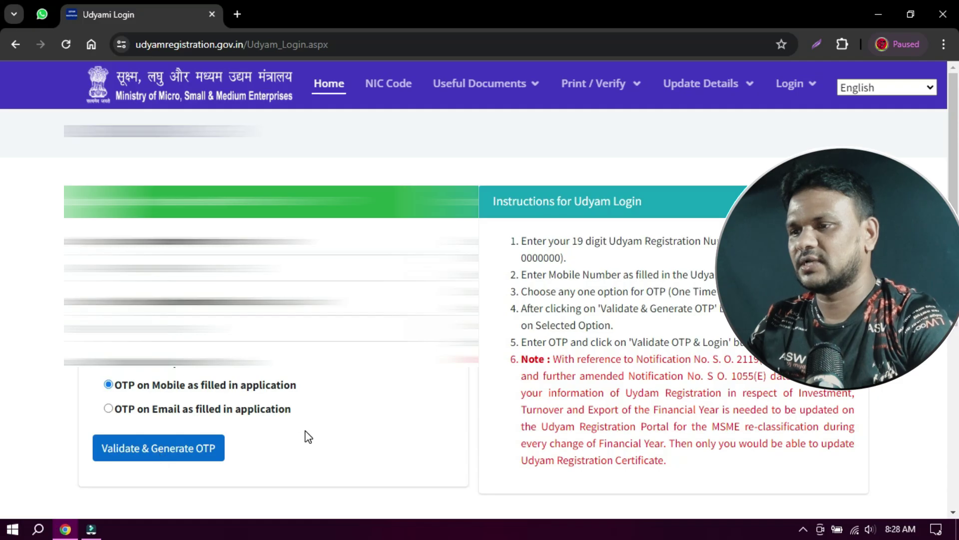
scroll(325, 399, "down", 1)
left_click(247, 406)
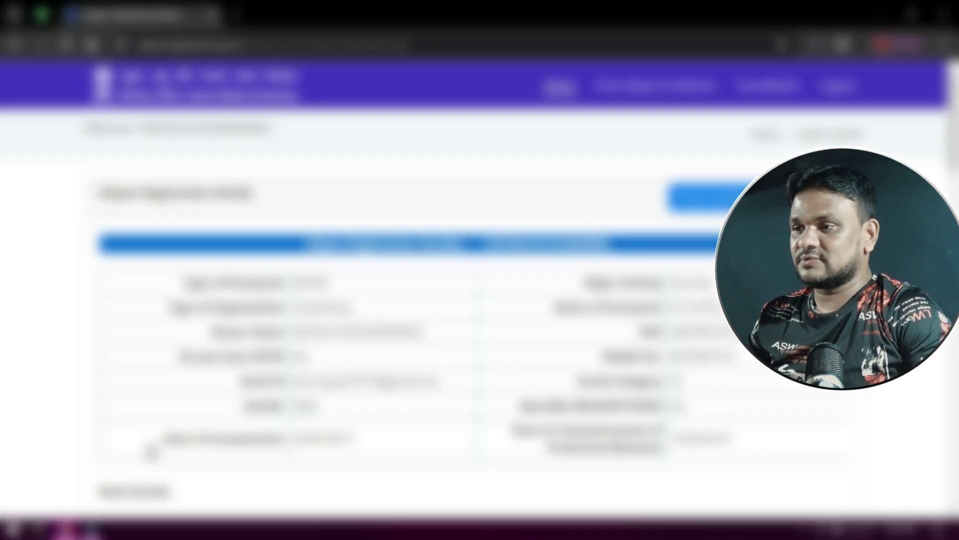
Step: Review the registration details, open the Update Udyam Details form and check its Type of Organisation options
scroll(635, 460, "down", 9)
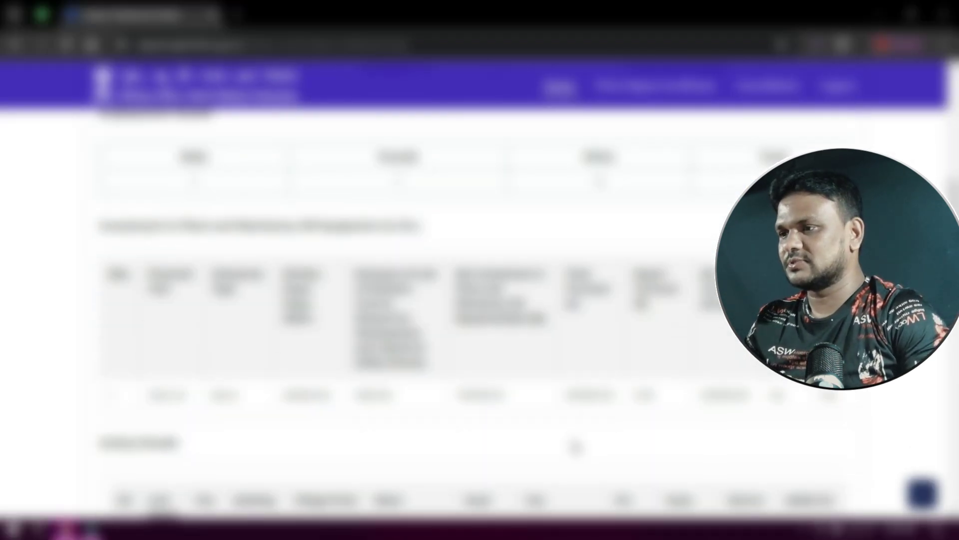
scroll(576, 446, "up", 10)
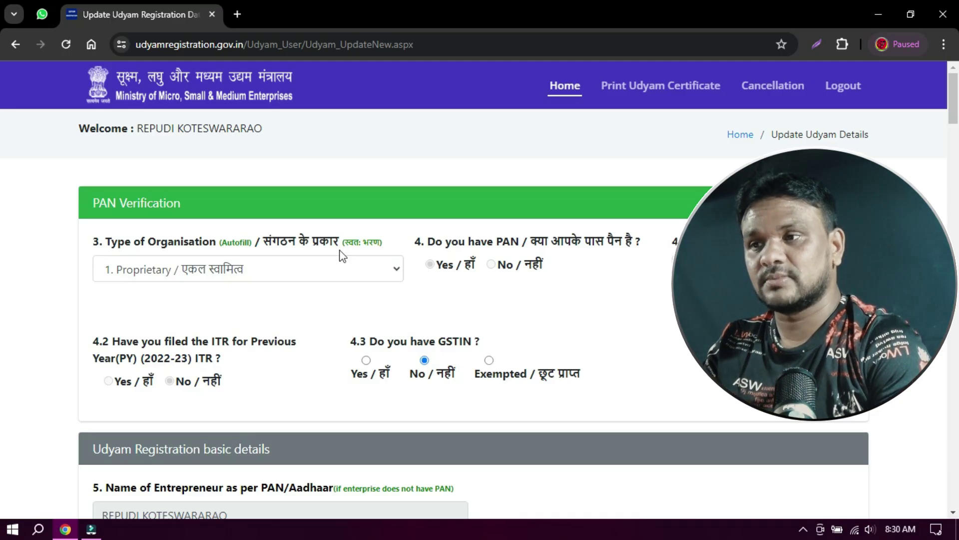
left_click(233, 274)
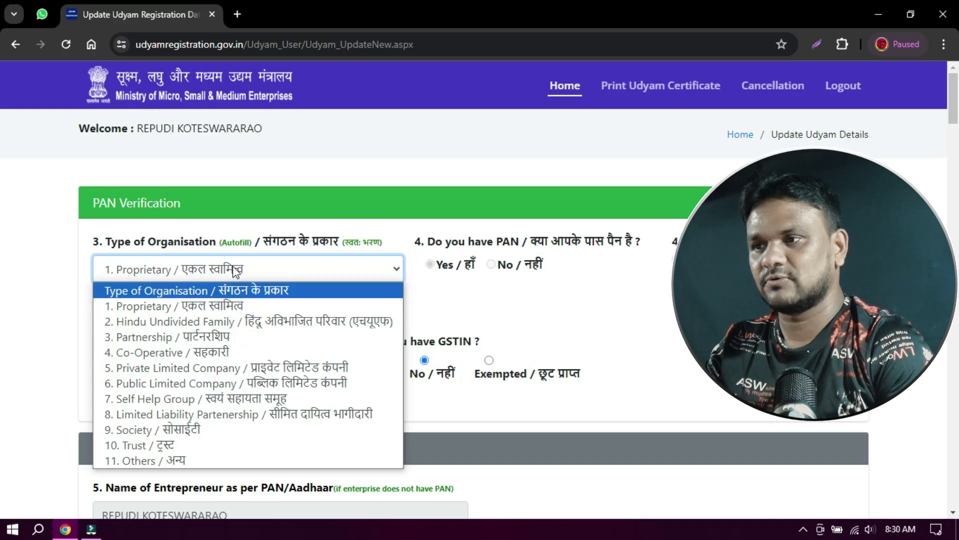
left_click(234, 273)
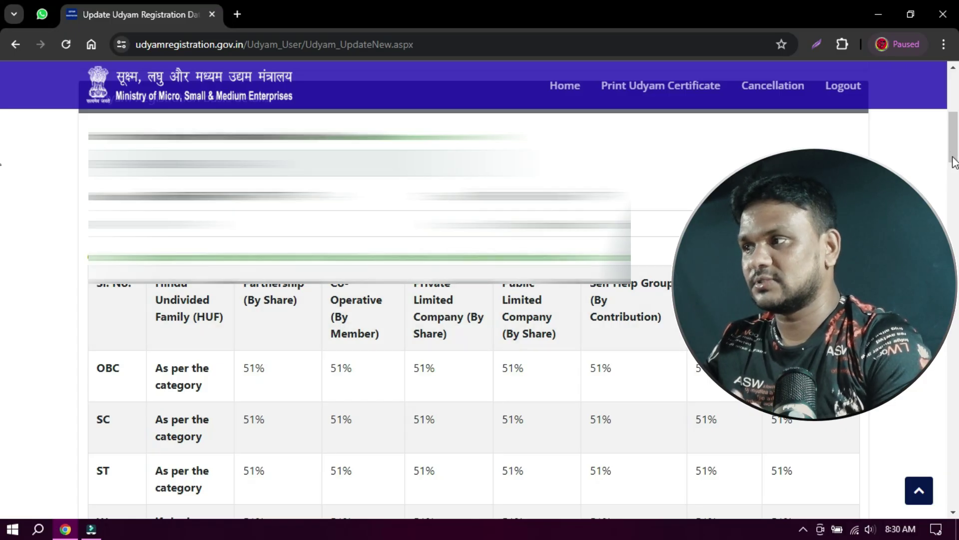
Step: Enter the new enterprise name in the Name of Enterprise field of the update form
scroll(656, 332, "down", 5)
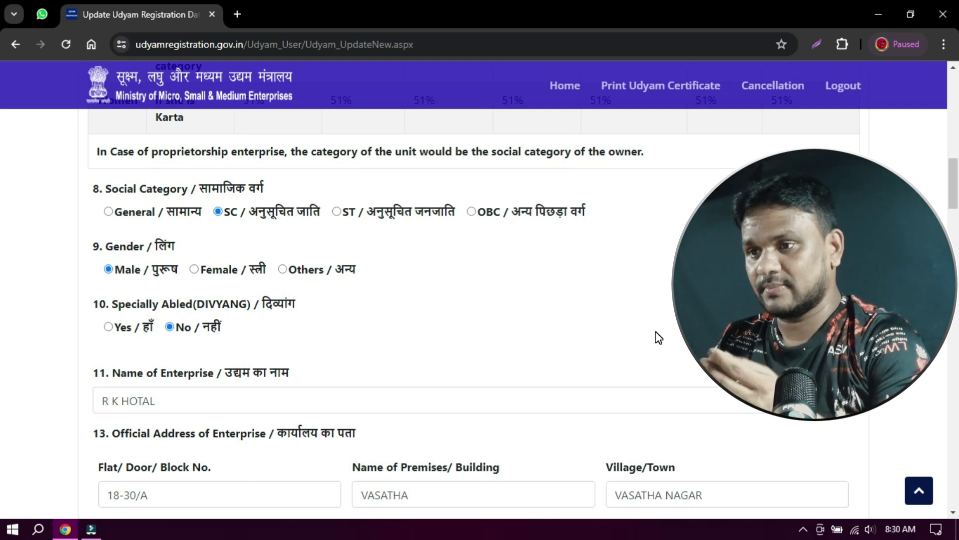
scroll(278, 320, "down", 4)
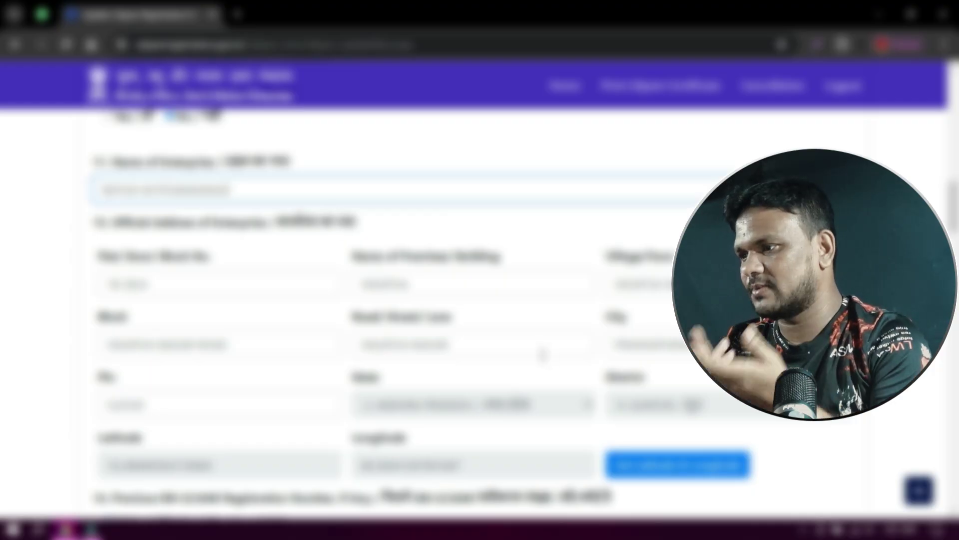
Step: Go through the remaining form sections down to the NIC activity list and submit the updated Udyam registration details
scroll(542, 353, "down", 7)
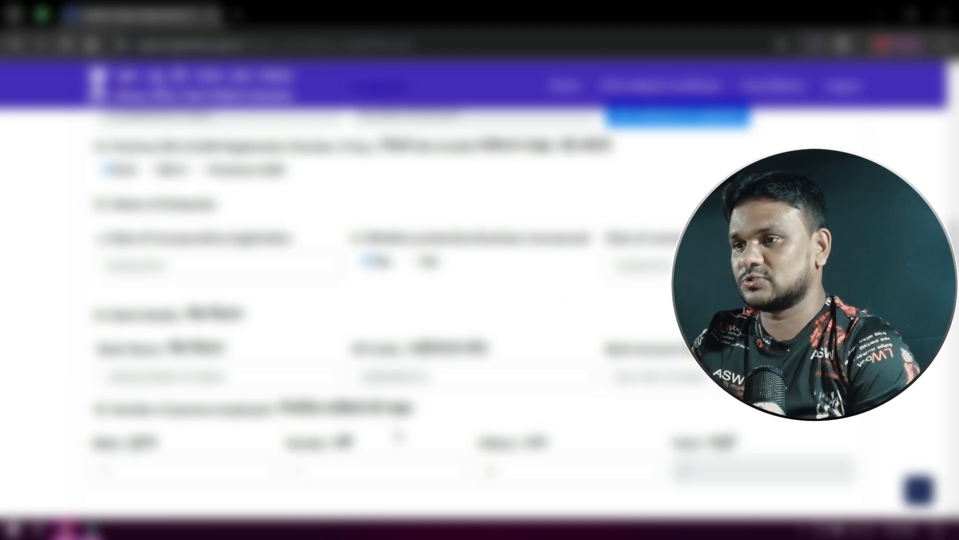
scroll(3, 268, "down", 10)
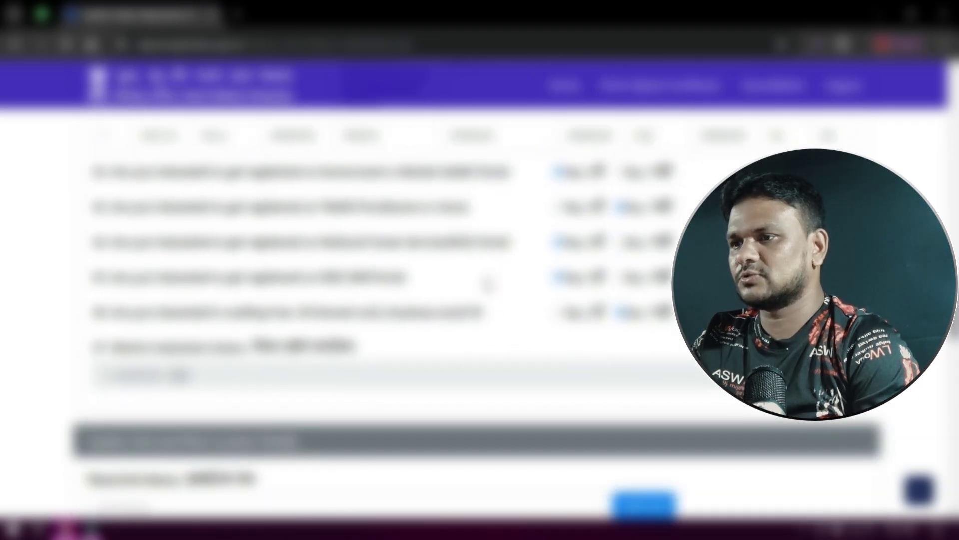
scroll(500, 287, "down", 3)
scroll(539, 316, "down", 4)
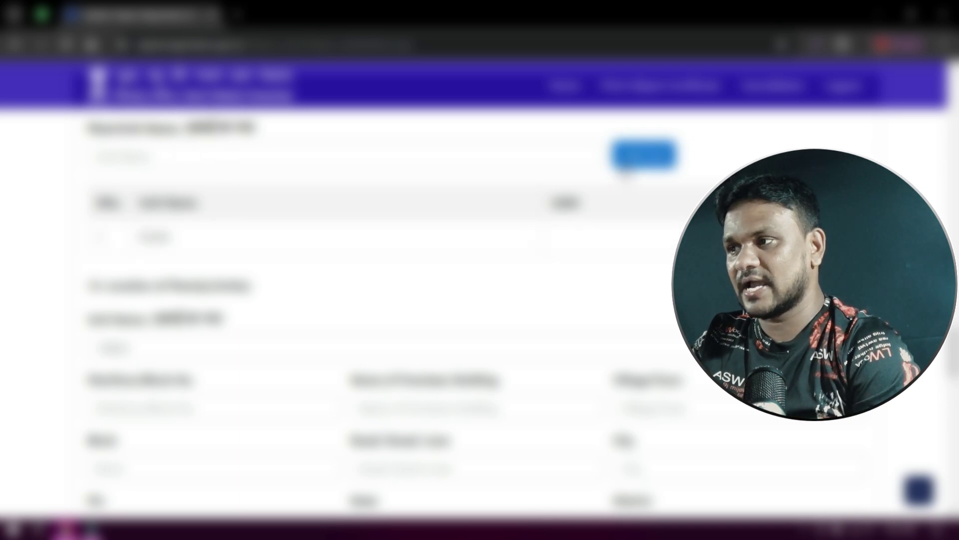
scroll(2, 358, "down", 4)
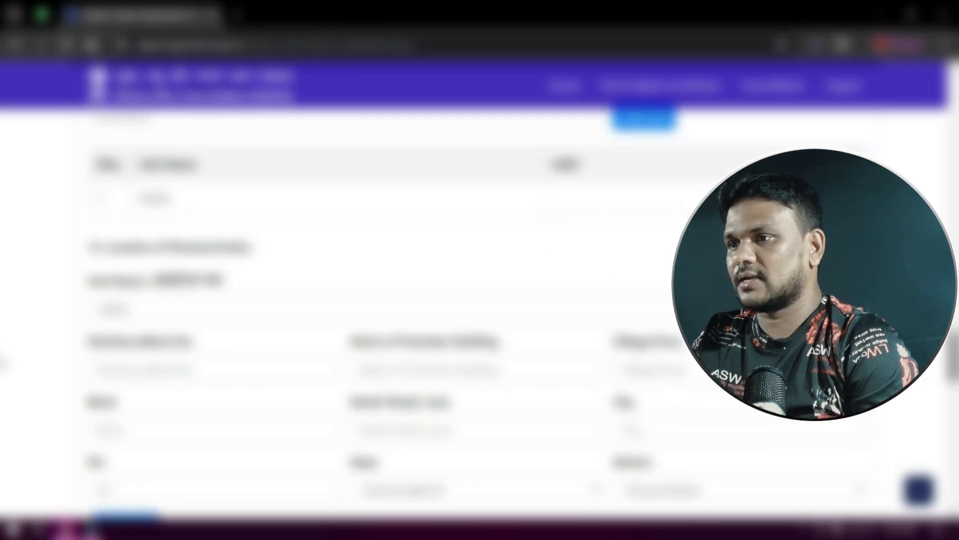
scroll(2, 379, "down", 3)
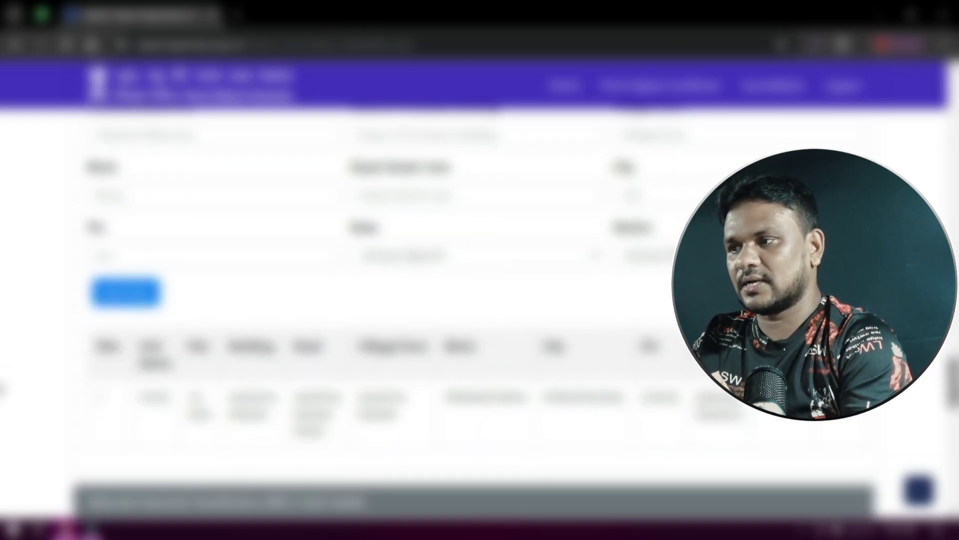
scroll(2, 395, "down", 9)
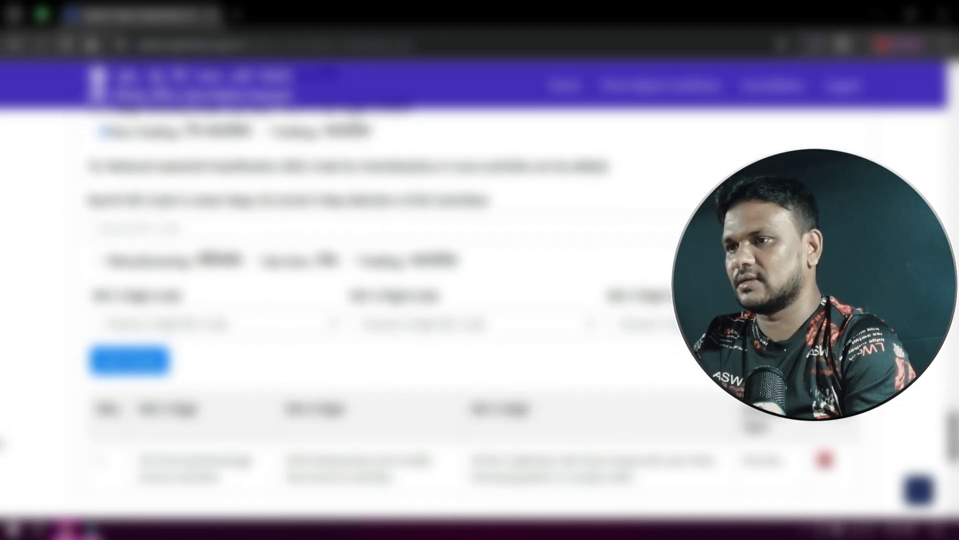
left_click_drag(953, 437, 954, 455)
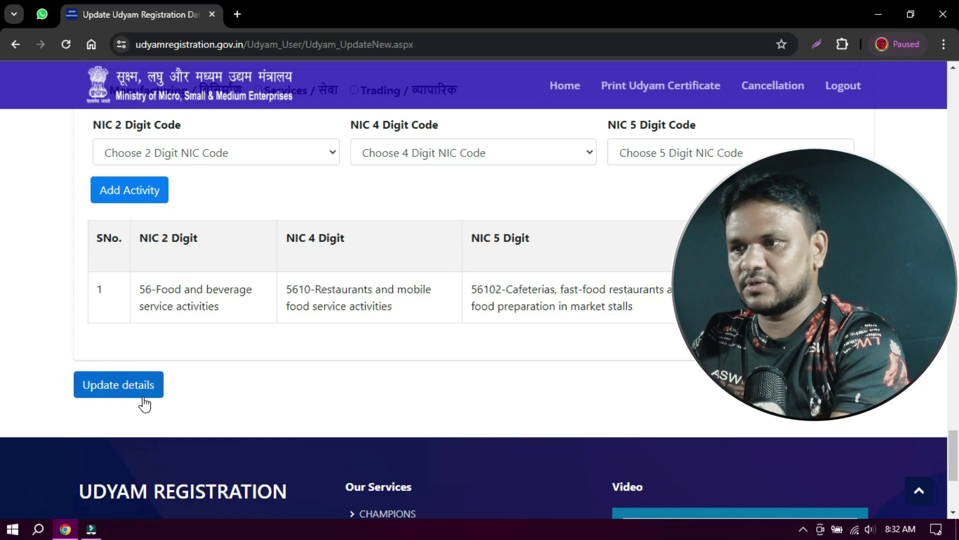
left_click(114, 388)
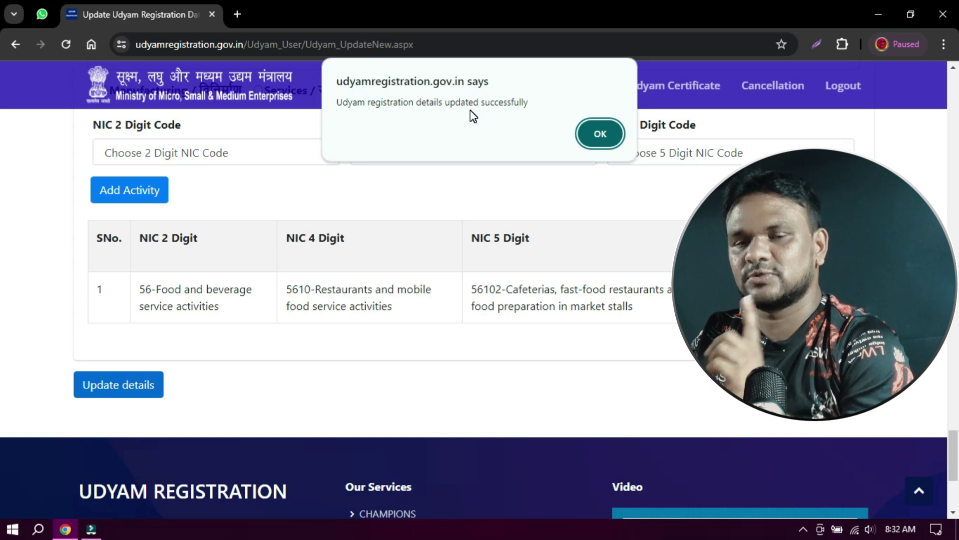
left_click(600, 134)
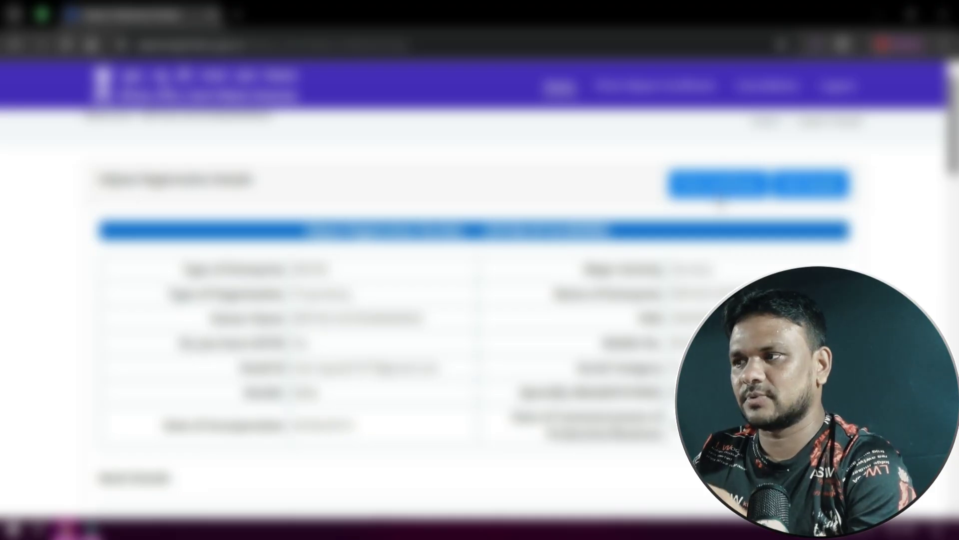
Step: Open the Udyam Registration Certificate and review its contents from start to end
left_click(712, 191)
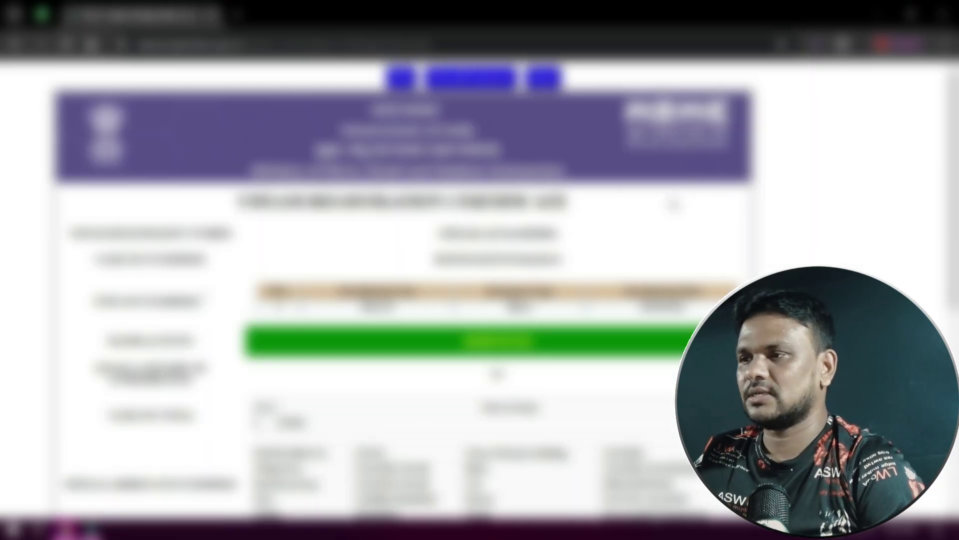
scroll(656, 274, "down", 5)
scroll(657, 274, "down", 2)
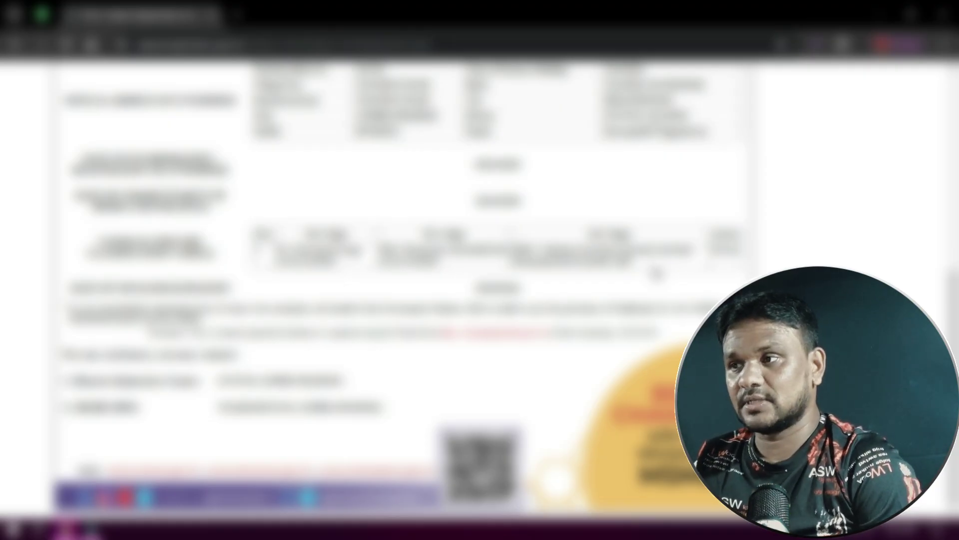
scroll(656, 274, "up", 5)
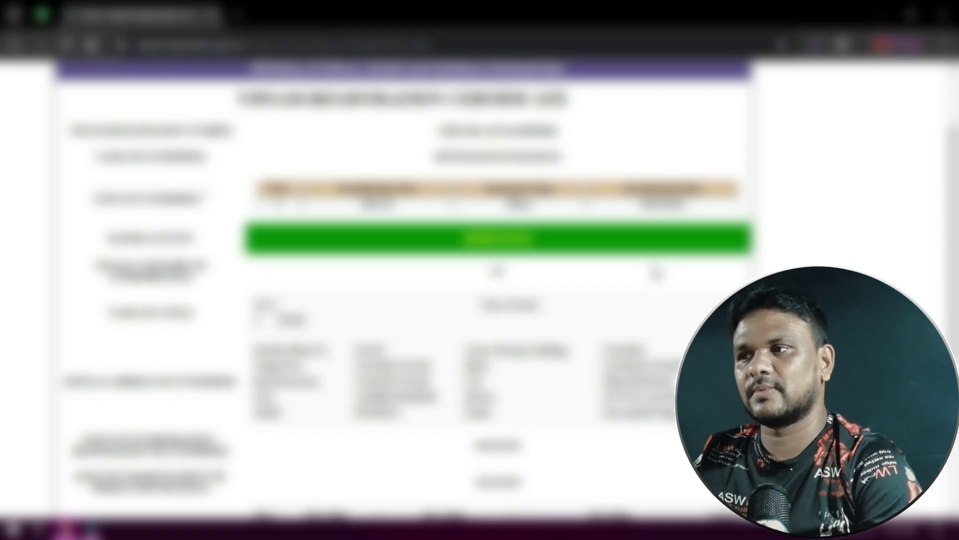
scroll(400, 284, "up", 2)
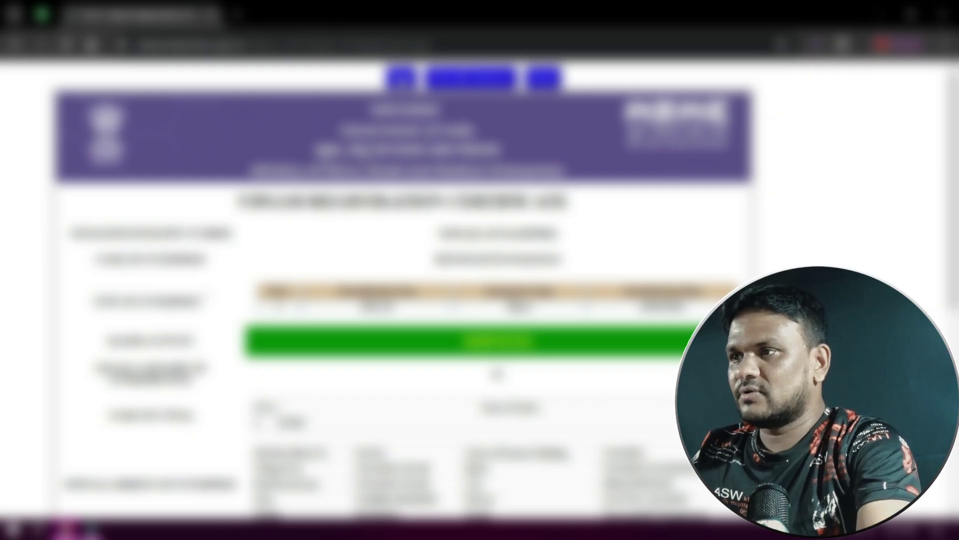
Step: Open the print preview of the certificate and show its additional print settings
left_click(402, 81)
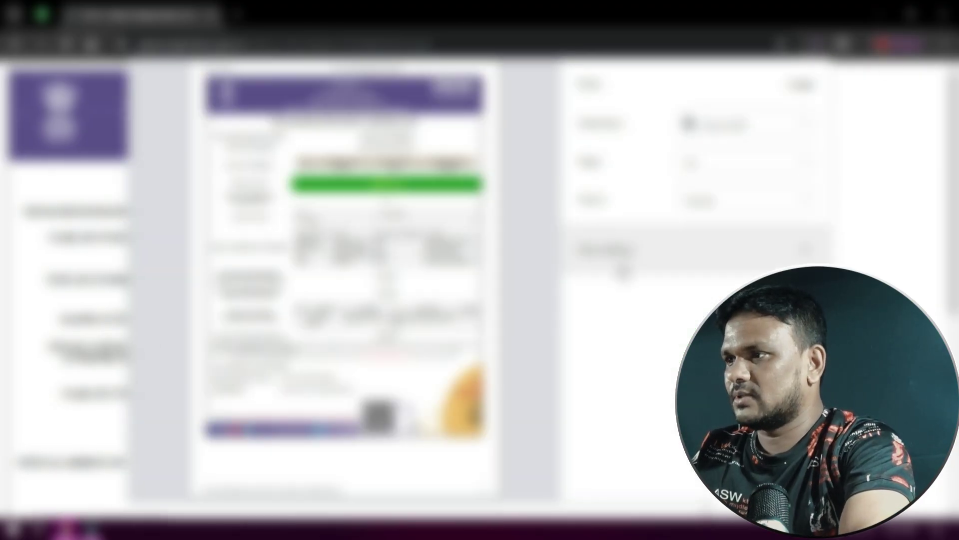
scroll(644, 298, "down", 3)
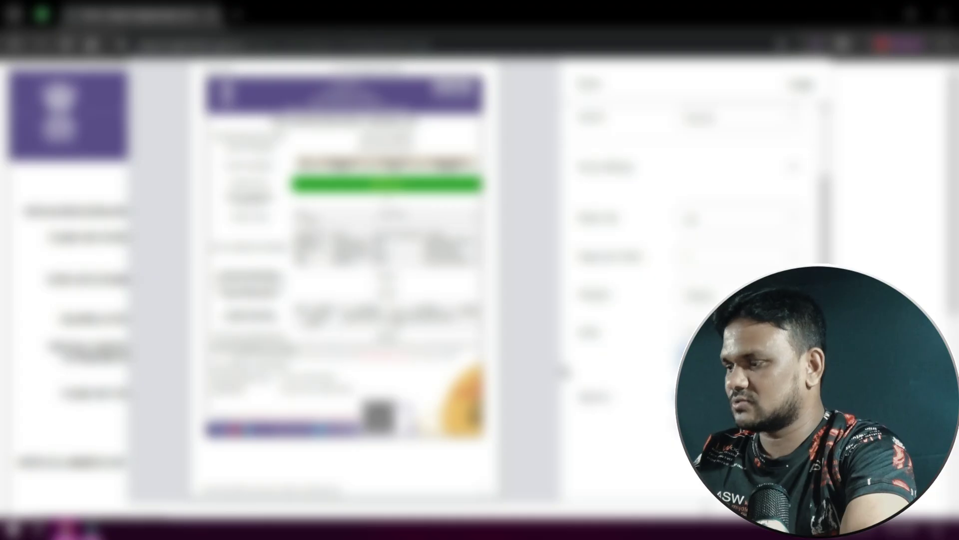